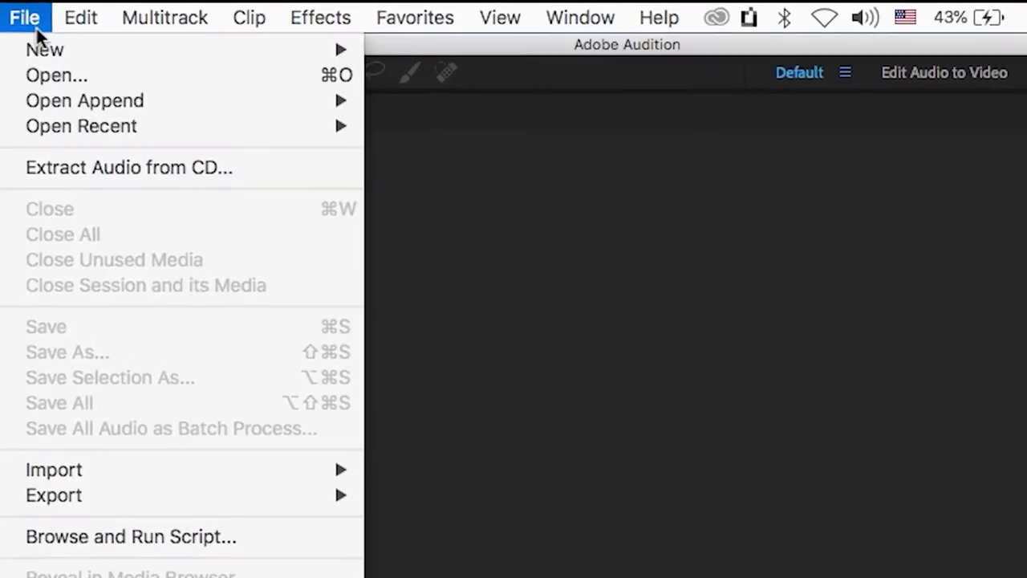
- Create an empty stereo multitrack session 'My Pre-Screening Recording' at 48000 Hz, 24-bit
{"action": "mouse_move", "coordinate": [73, 45]}
{"action": "left_click", "coordinate": [417, 52]}
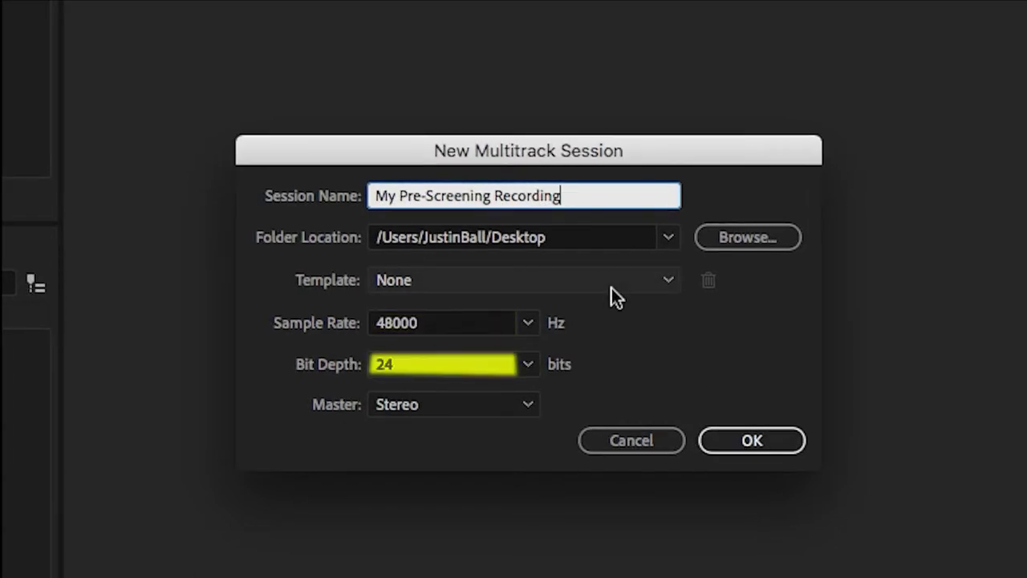
{"action": "left_click", "coordinate": [739, 439]}
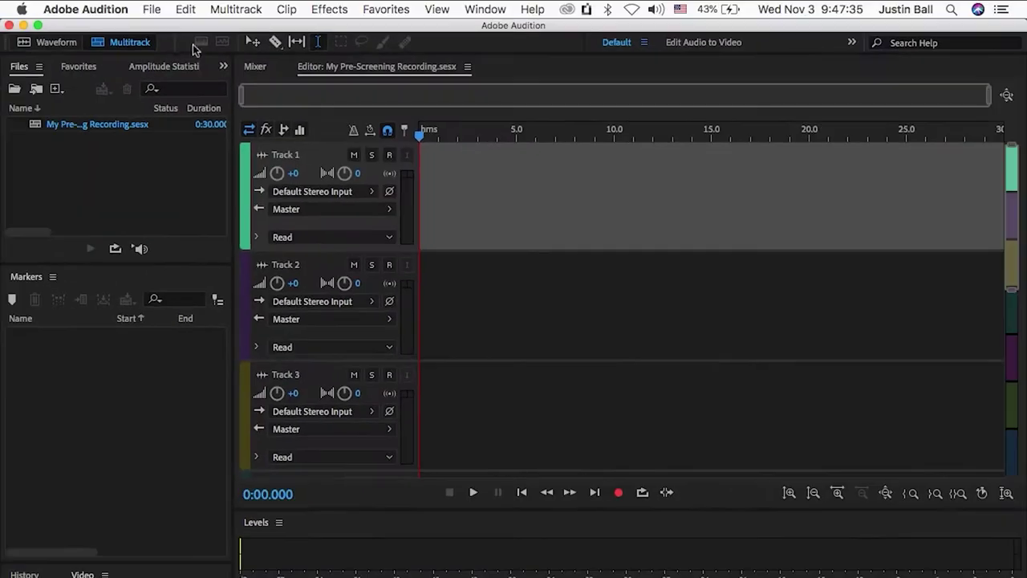
{"action": "left_click", "coordinate": [110, 11]}
- In Audio Hardware preferences, choose PreSonus Studio 68 as default input and 48000 Hz sample rate
{"action": "mouse_move", "coordinate": [97, 58]}
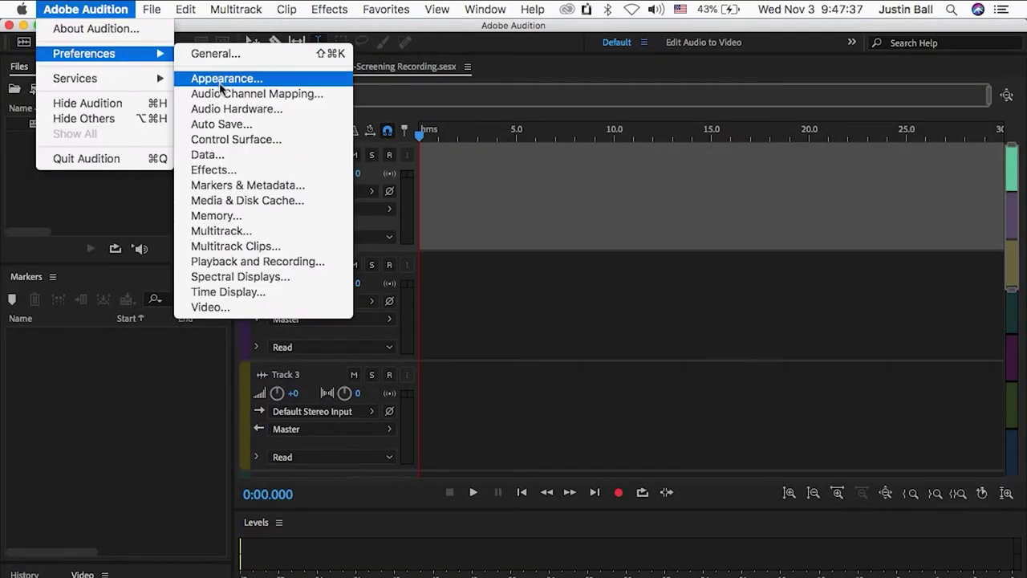
{"action": "left_click", "coordinate": [227, 109]}
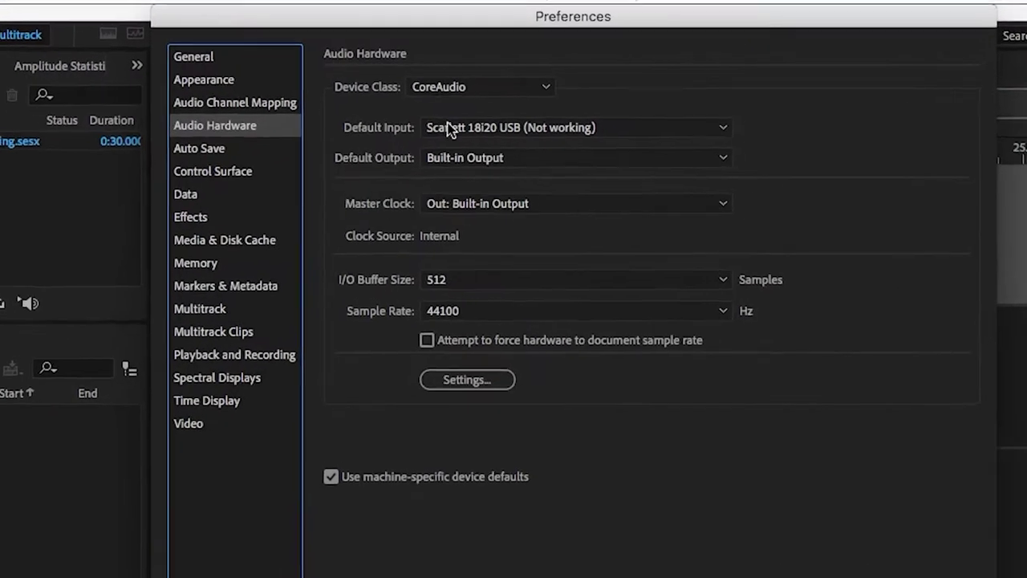
{"action": "left_click", "coordinate": [482, 139]}
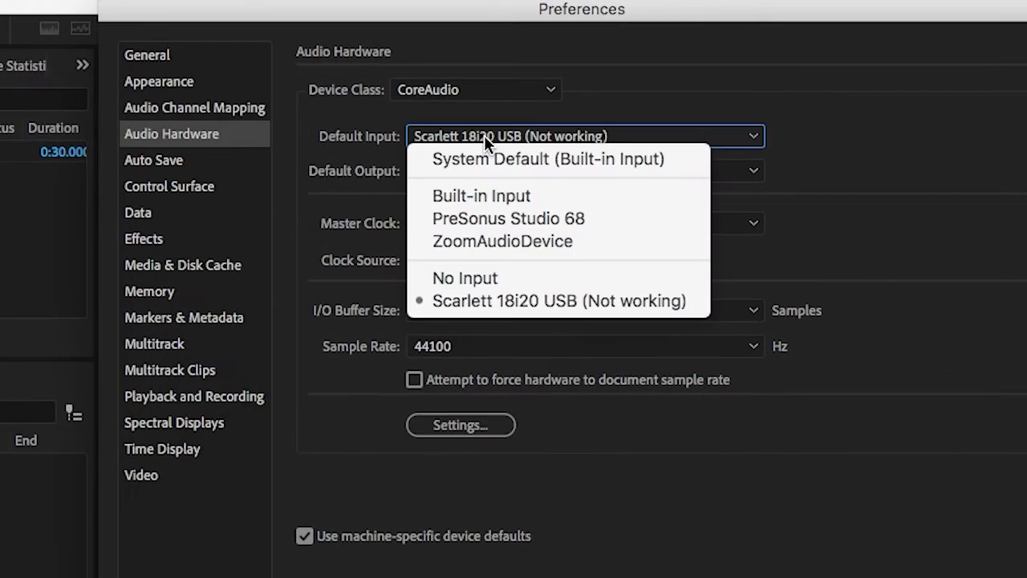
{"action": "left_click", "coordinate": [469, 219]}
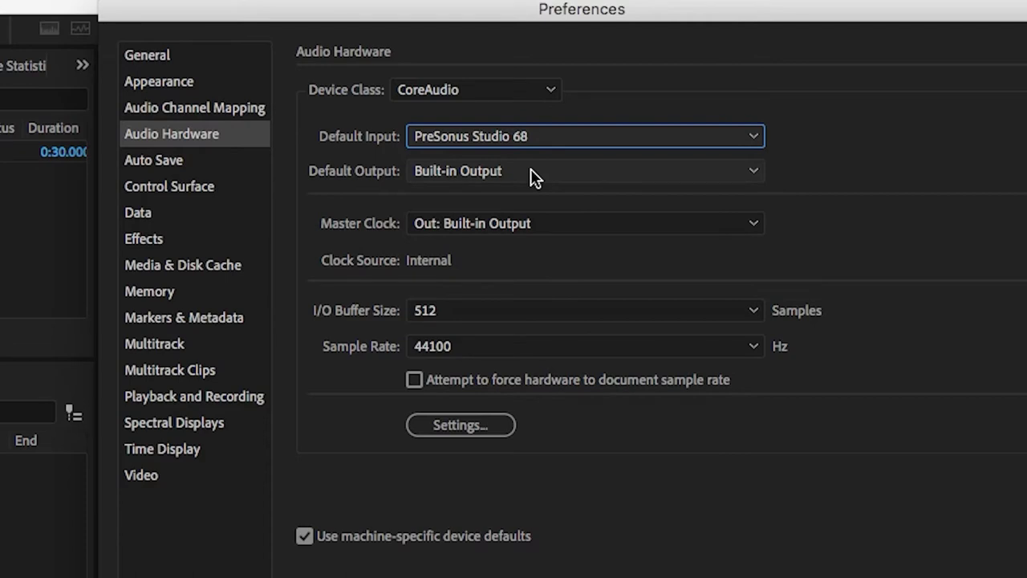
{"action": "left_click", "coordinate": [518, 346]}
{"action": "left_click", "coordinate": [519, 365]}
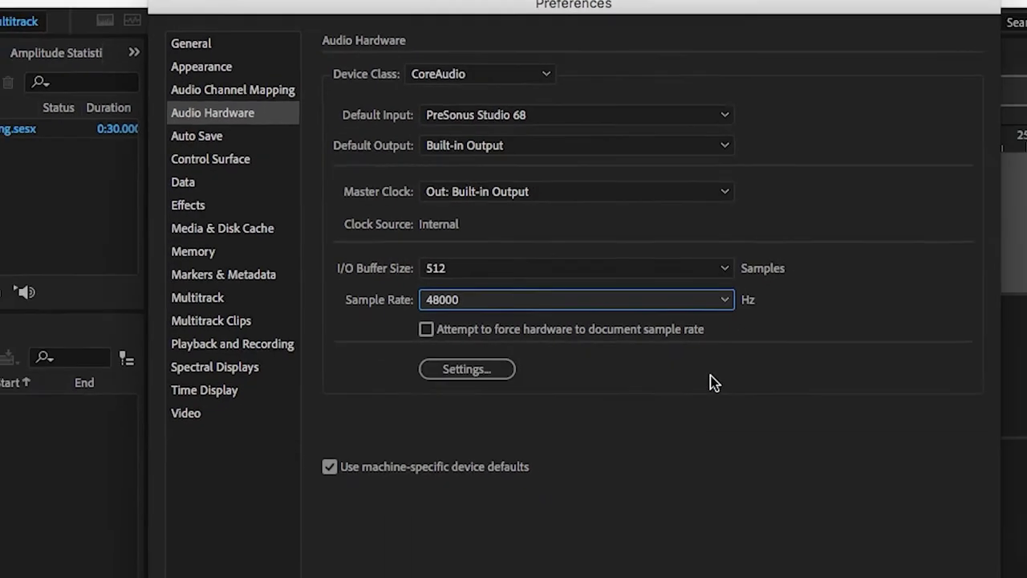
{"action": "left_click", "coordinate": [915, 568]}
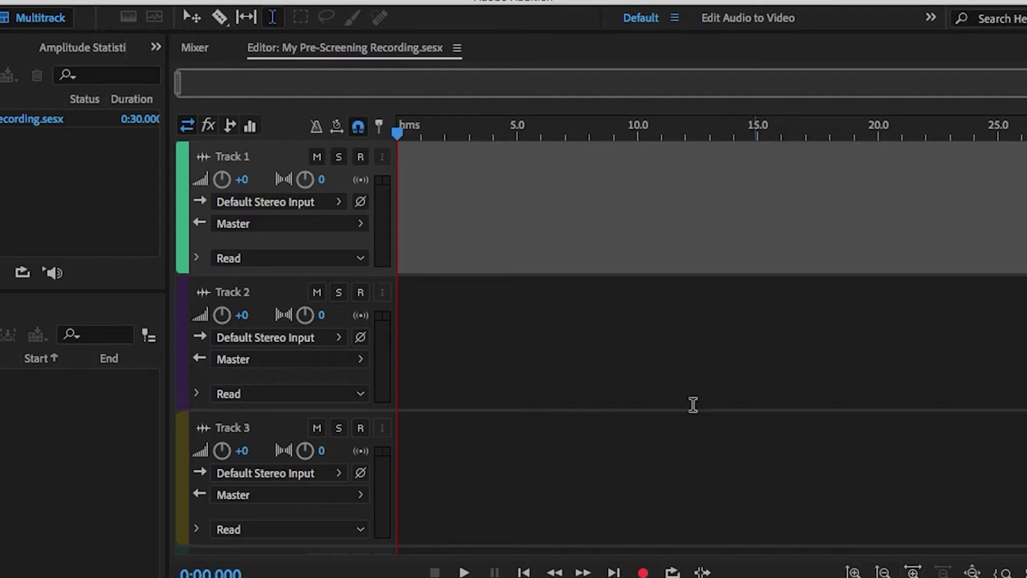
- Route mic input Mono [01M] to Track 1 and [02M] to Track 2
{"action": "left_click", "coordinate": [325, 207]}
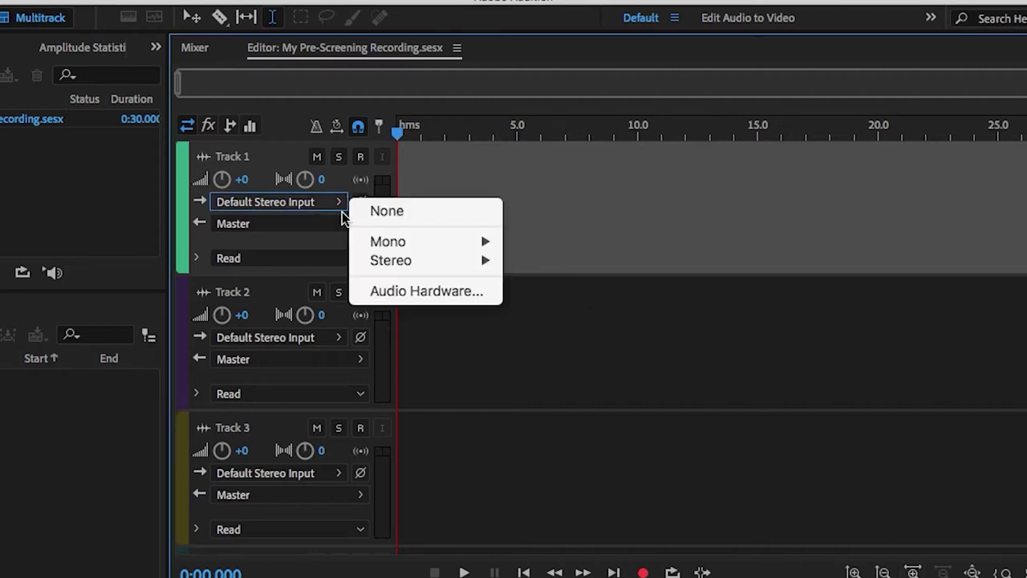
{"action": "mouse_move", "coordinate": [403, 247]}
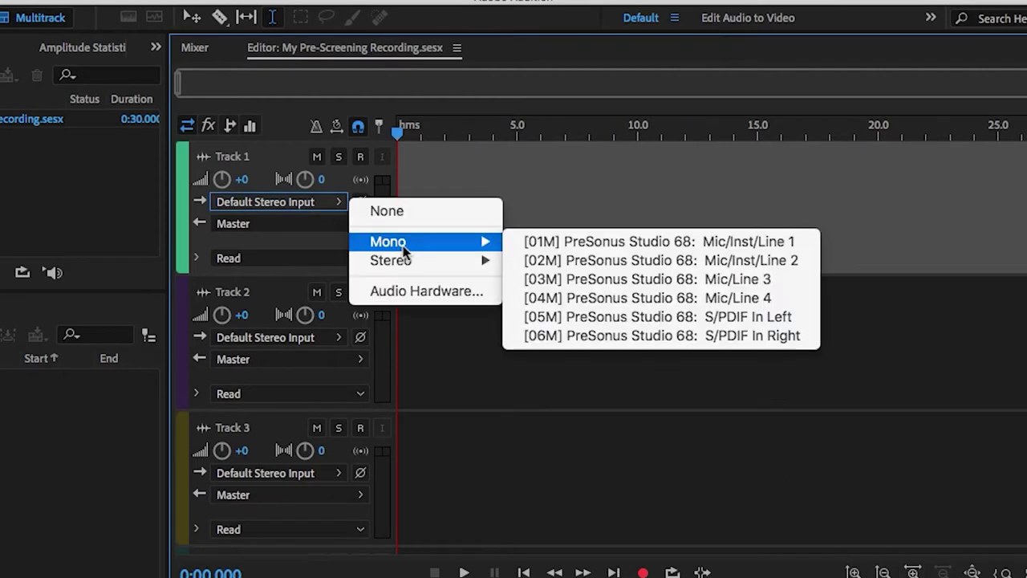
{"action": "left_click", "coordinate": [540, 241]}
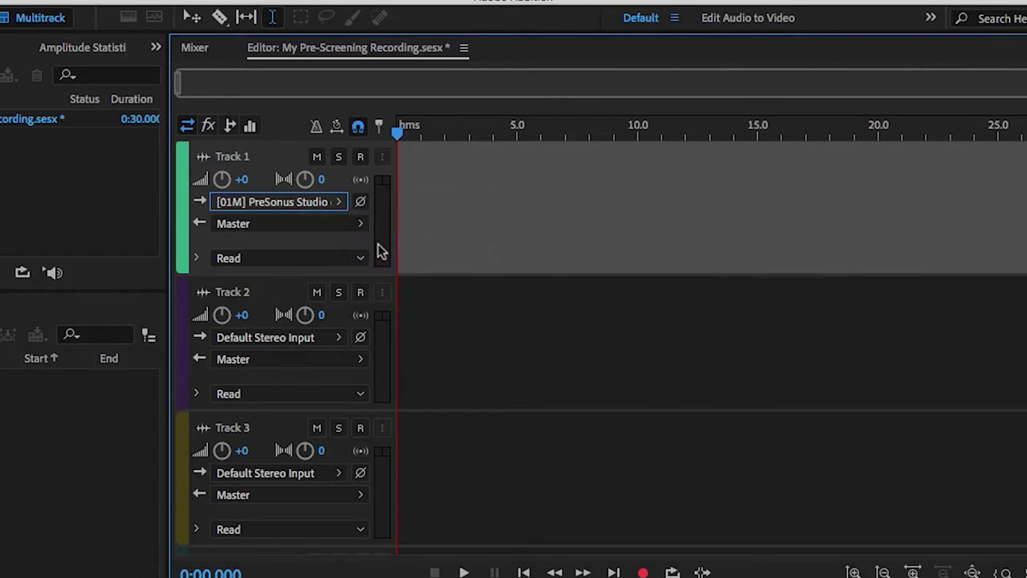
{"action": "left_click", "coordinate": [297, 340]}
{"action": "mouse_move", "coordinate": [394, 378]}
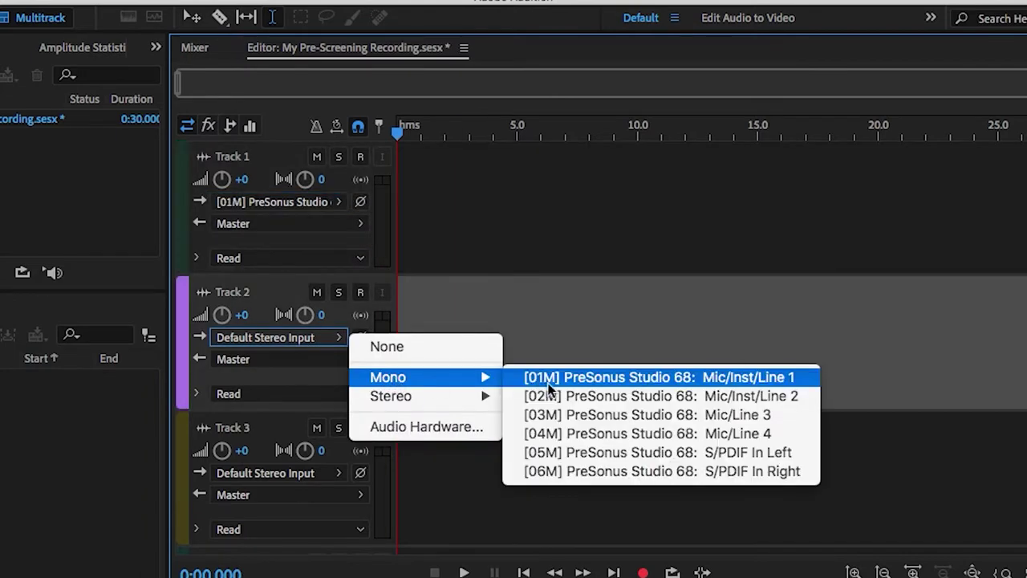
{"action": "left_click", "coordinate": [571, 396]}
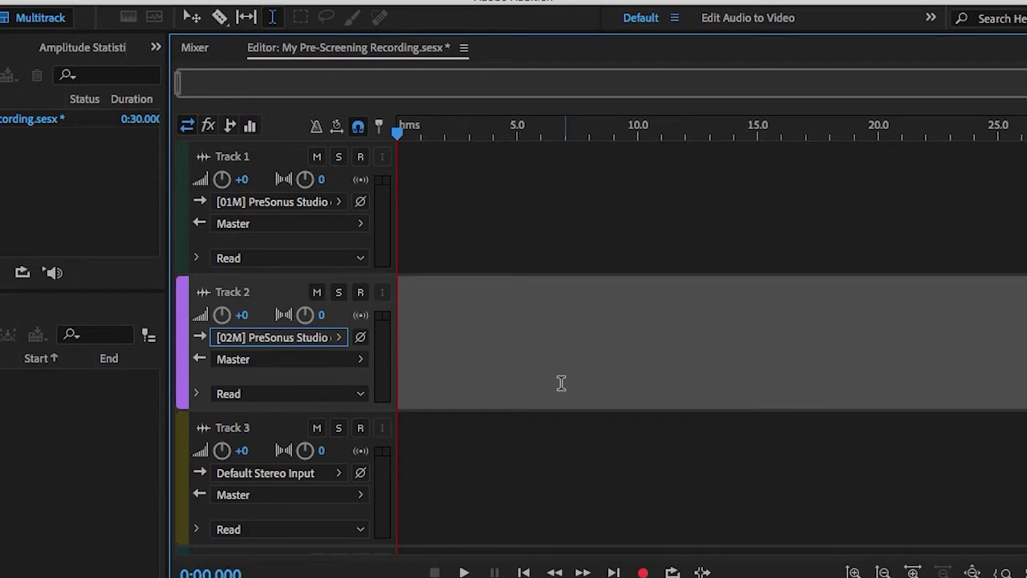
- Arm Tracks 1 and 2 for recording and pan Track 1 hard left
{"action": "left_click", "coordinate": [362, 160]}
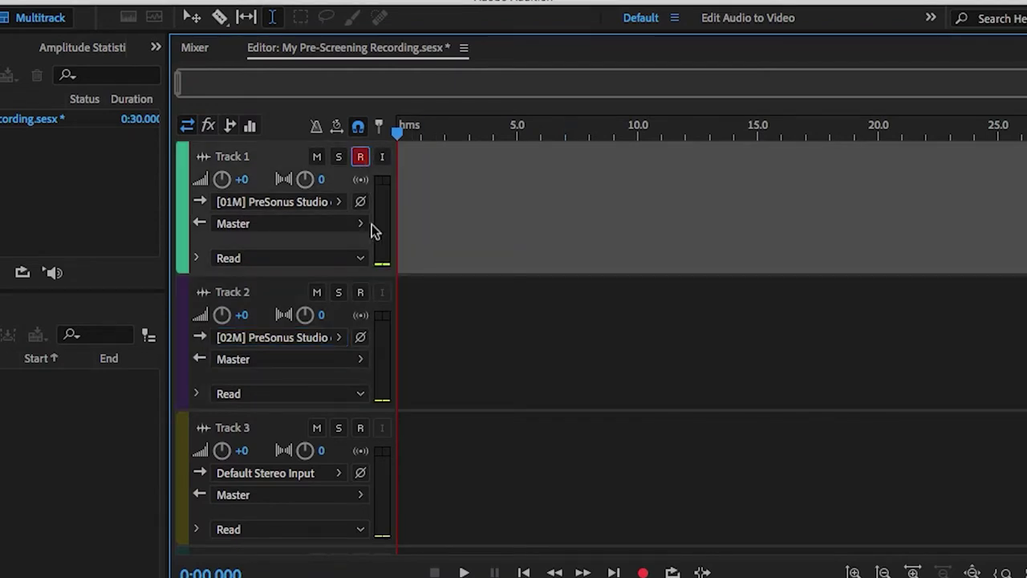
{"action": "left_click", "coordinate": [360, 295]}
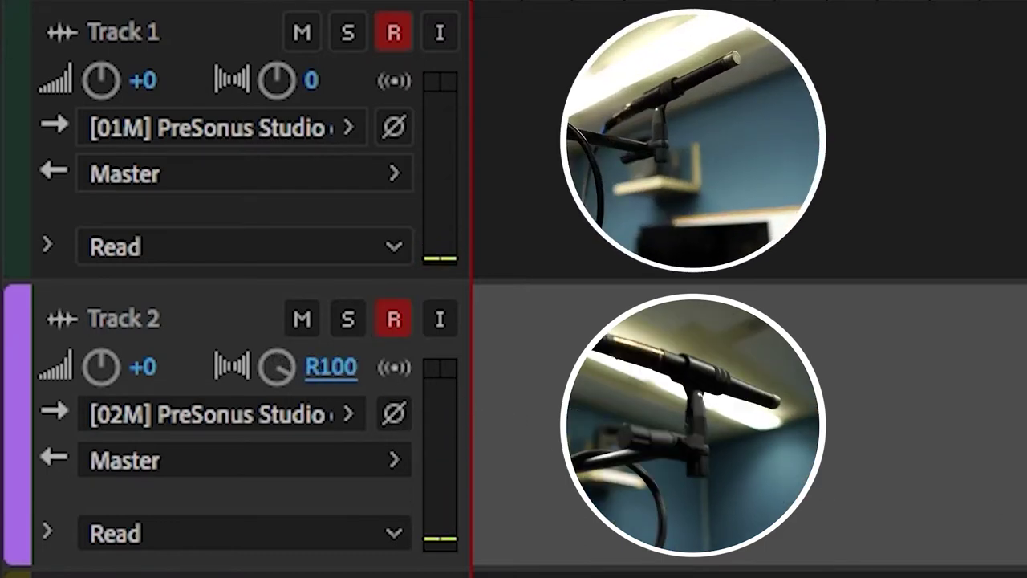
{"action": "left_click", "coordinate": [316, 81]}
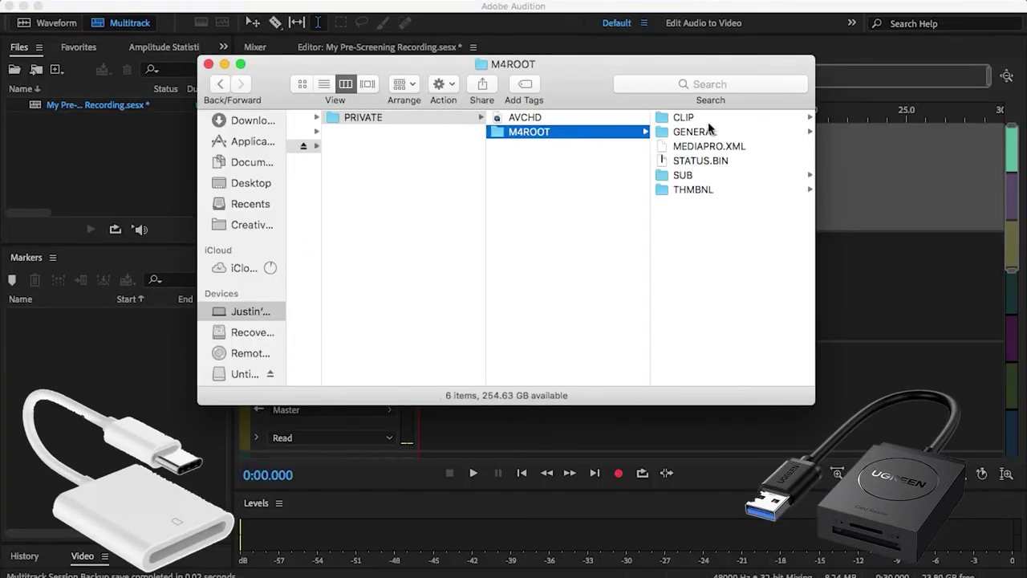
- Preview camera clip C0003.MP4, save the Audition session, and browse to M4ROOT > CLIP
{"action": "double_click", "coordinate": [697, 148]}
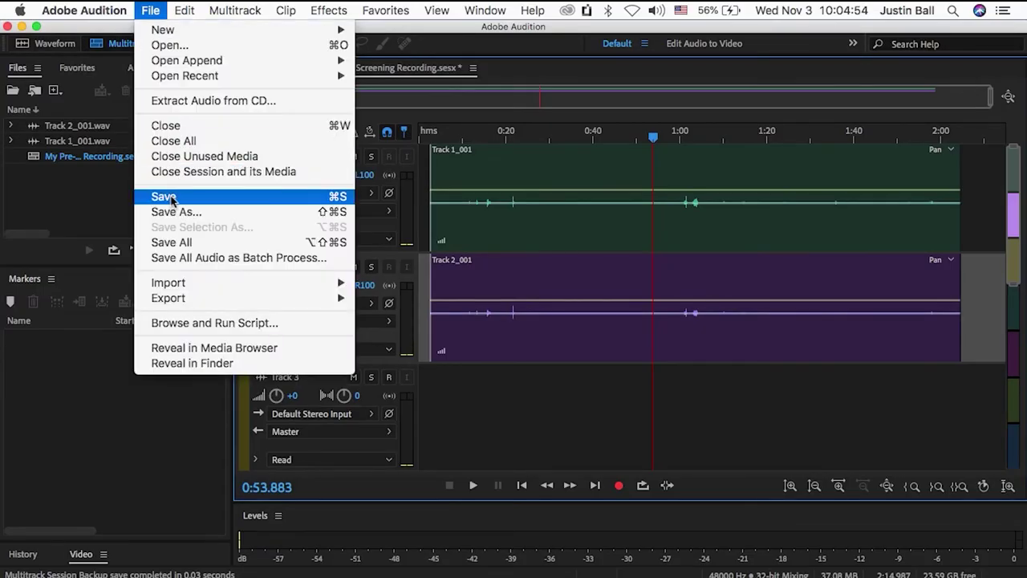
{"action": "left_click", "coordinate": [170, 199]}
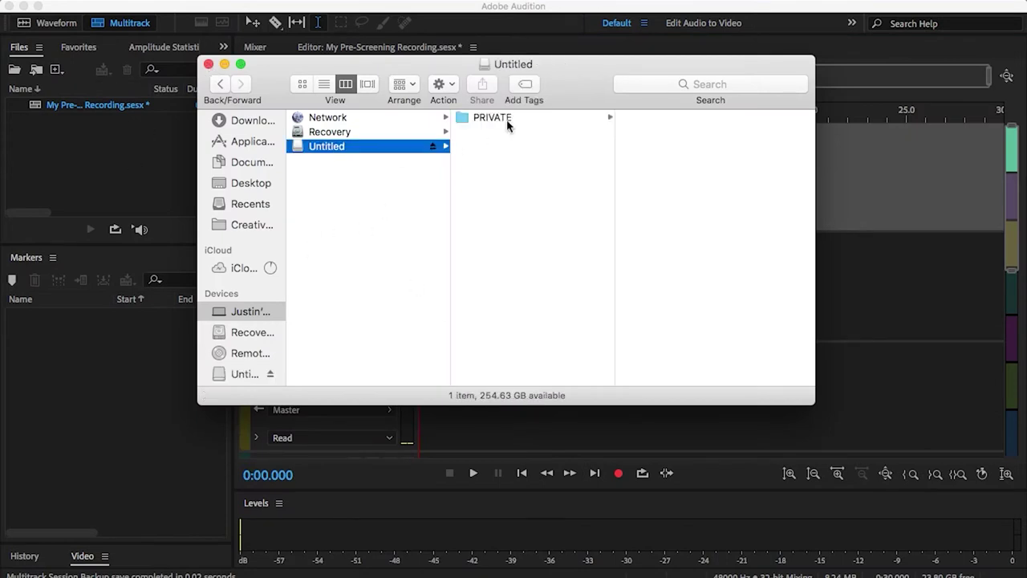
{"action": "left_click", "coordinate": [663, 131]}
{"action": "left_click", "coordinate": [683, 118]}
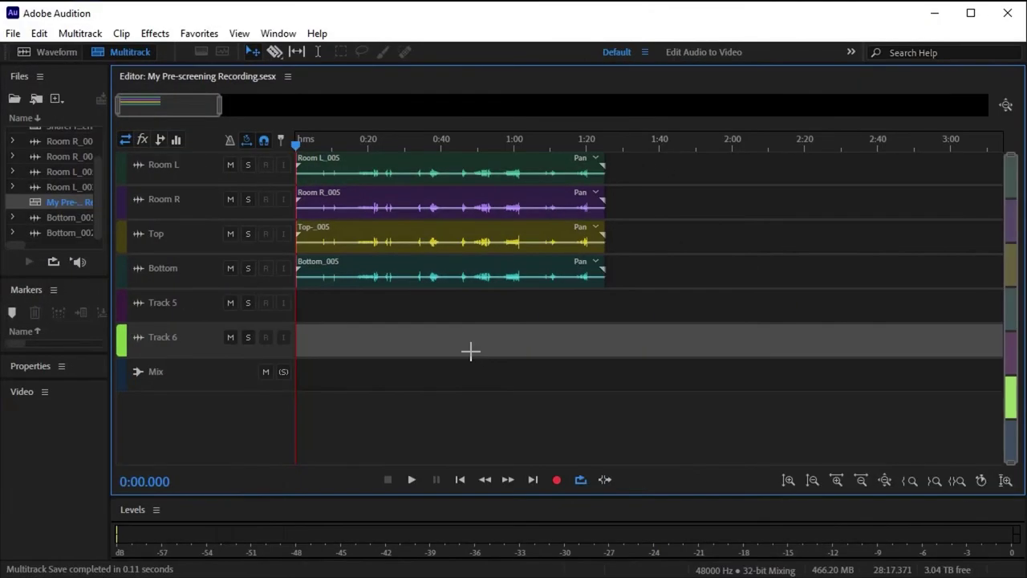
- Export the entire session as My Pre-screening Recording_mixdown.wav, 48000 Hz stereo 24-bit
{"action": "left_click", "coordinate": [12, 33]}
{"action": "mouse_move", "coordinate": [45, 341]}
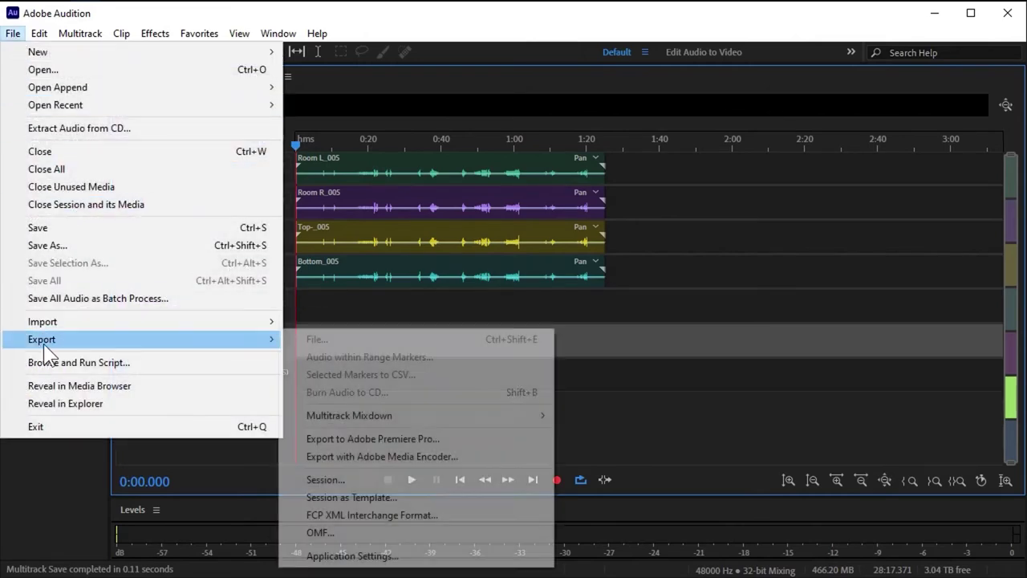
{"action": "mouse_move", "coordinate": [369, 419]}
{"action": "left_click", "coordinate": [605, 433]}
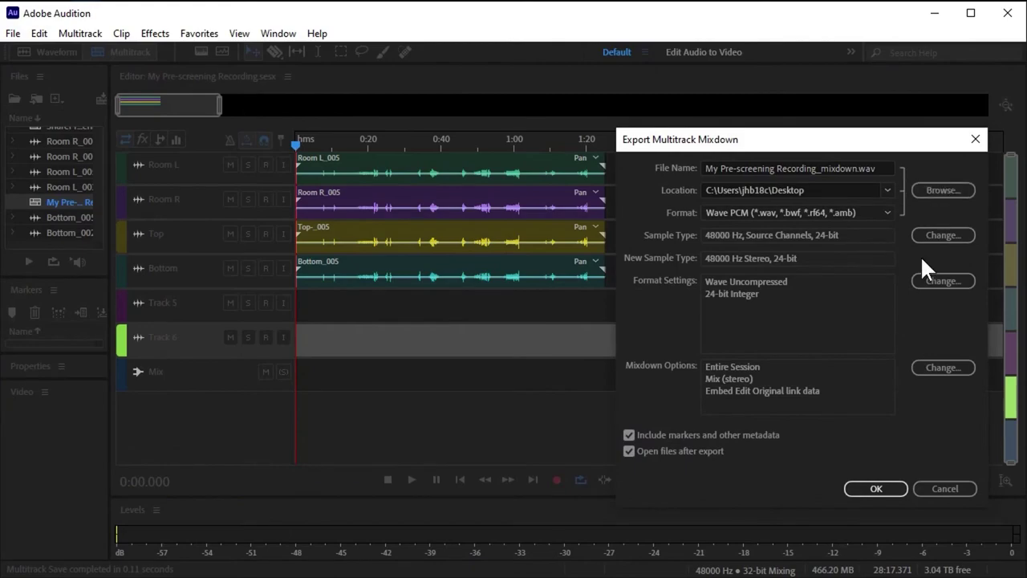
{"action": "left_click", "coordinate": [876, 488]}
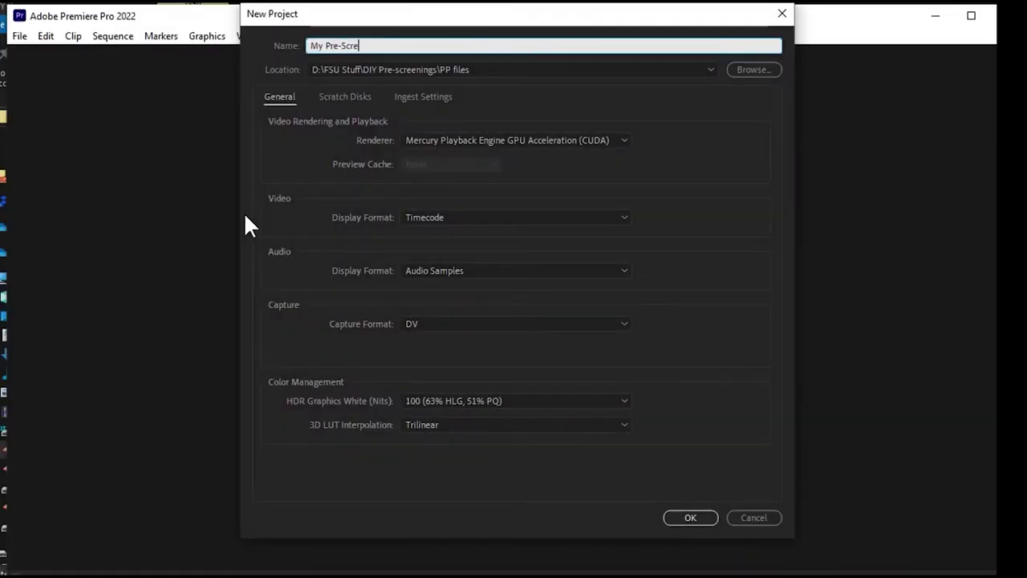
- Name and create the new Premiere Pro pre-screening recording project
{"action": "type", "text": "ening Recording"}
{"action": "left_click", "coordinate": [690, 517]}
{"action": "right_click", "coordinate": [238, 572]}
{"action": "key", "text": "Escape"}
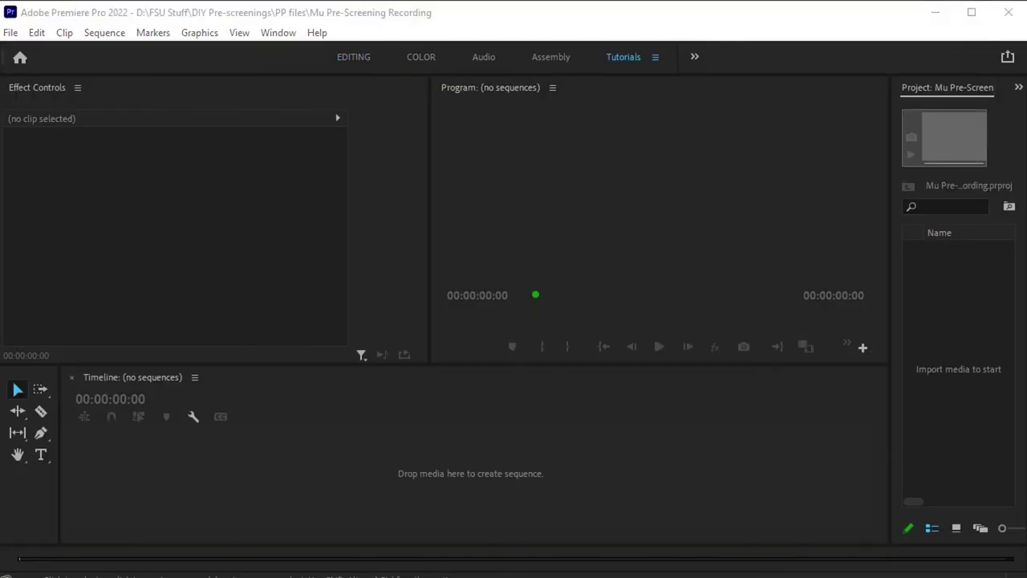
- Drag the camera video and mixdown onto the Timeline as a new sequence and select all clips
{"action": "left_click_drag", "start_coordinate": [0, 462], "coordinate": [260, 506]}
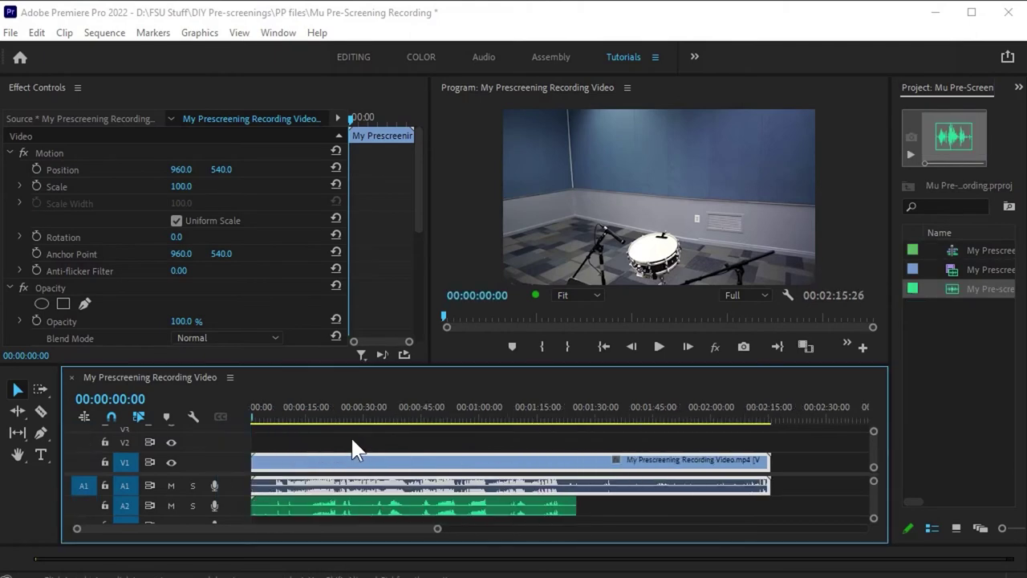
{"action": "left_click", "coordinate": [402, 434]}
{"action": "left_click_drag", "start_coordinate": [409, 435], "coordinate": [378, 493]}
- Try Synchronize on the three selected clips and dismiss the failure message
{"action": "right_click", "coordinate": [385, 463]}
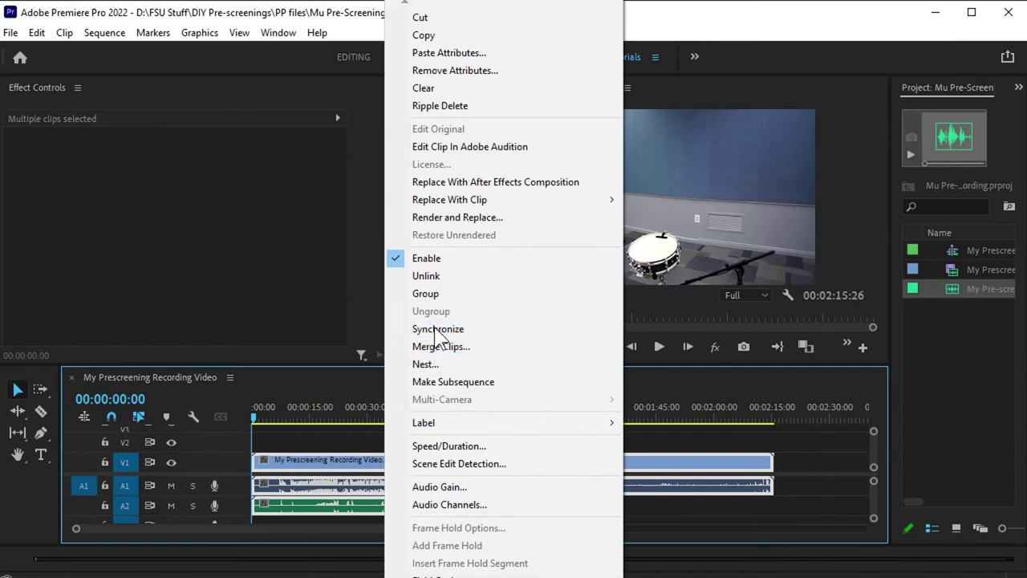
{"action": "left_click", "coordinate": [438, 329]}
{"action": "key", "text": "Return"}
{"action": "scroll", "coordinate": [450, 433], "scroll_direction": "up", "scroll_amount": 5}
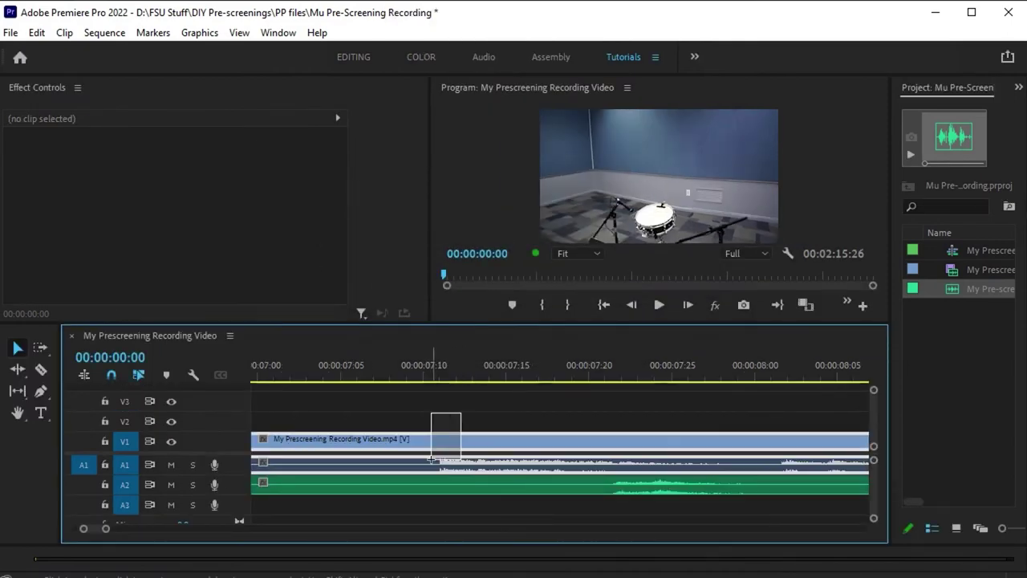
{"action": "left_click", "coordinate": [449, 440]}
{"action": "scroll", "coordinate": [610, 447], "scroll_direction": "up", "scroll_amount": 2}
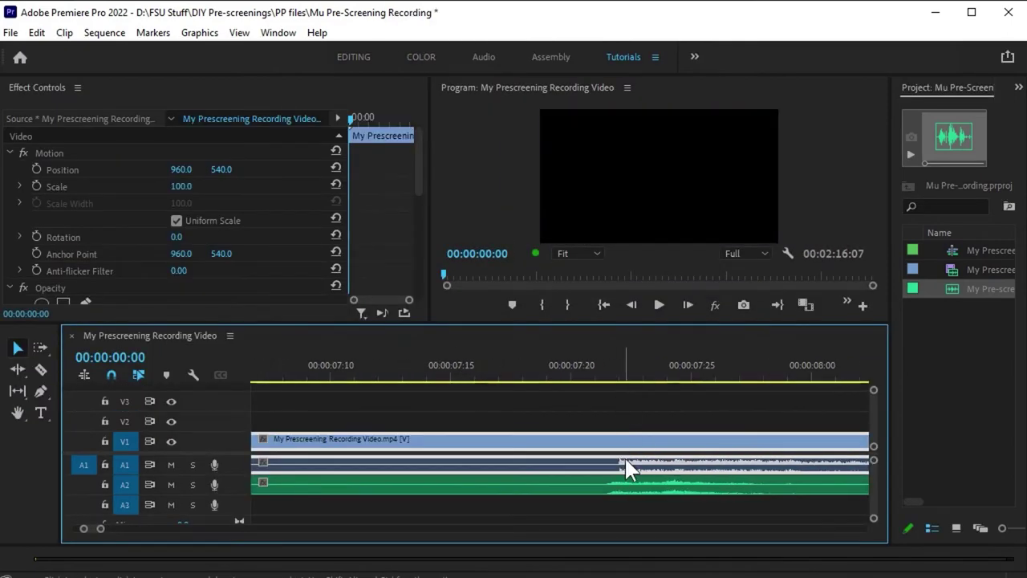
{"action": "left_click", "coordinate": [624, 465]}
{"action": "left_click", "coordinate": [636, 401]}
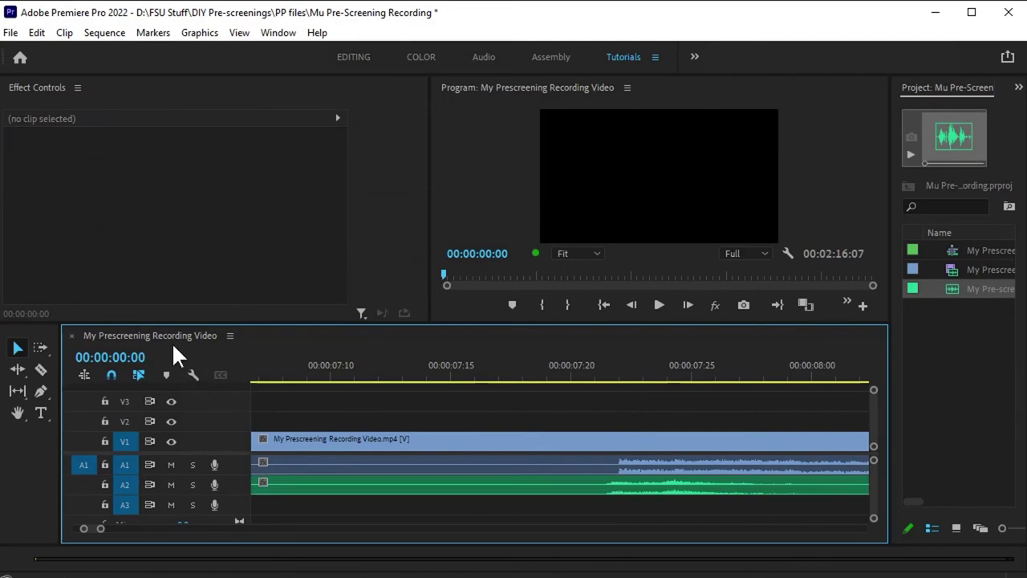
- Switch the timeline to audio time units and drag the A2 mixdown right to match the camera audio
{"action": "right_click", "coordinate": [165, 336]}
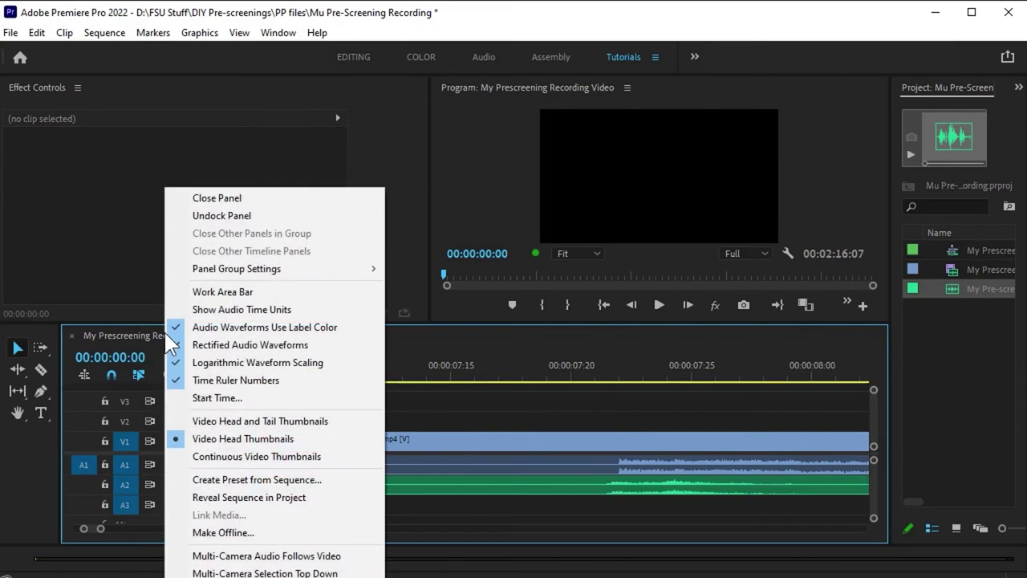
{"action": "left_click", "coordinate": [221, 310]}
{"action": "scroll", "coordinate": [594, 413], "scroll_direction": "up", "scroll_amount": 5}
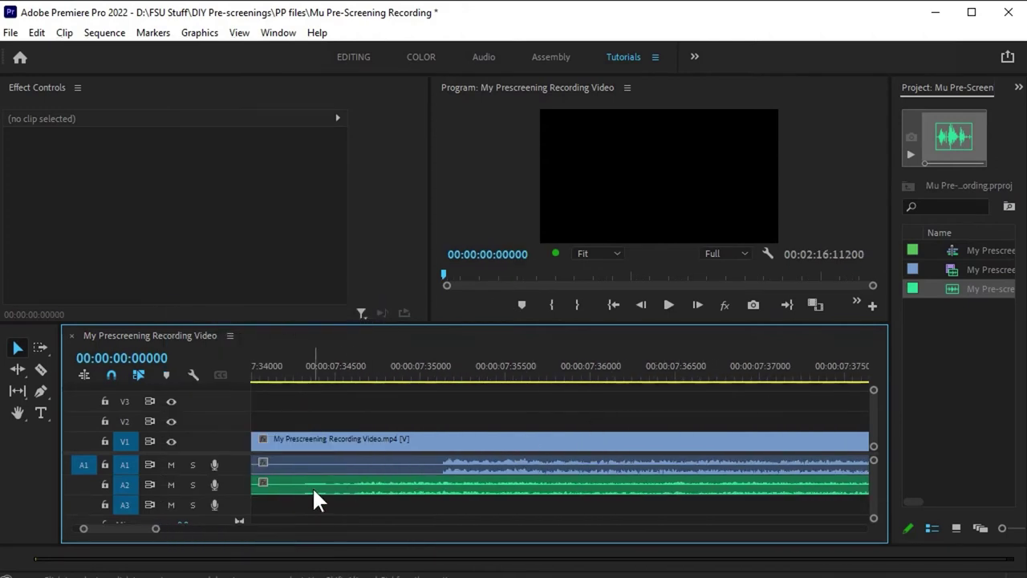
{"action": "left_click_drag", "start_coordinate": [314, 491], "coordinate": [446, 488]}
{"action": "scroll", "coordinate": [437, 409], "scroll_direction": "down", "scroll_amount": 6}
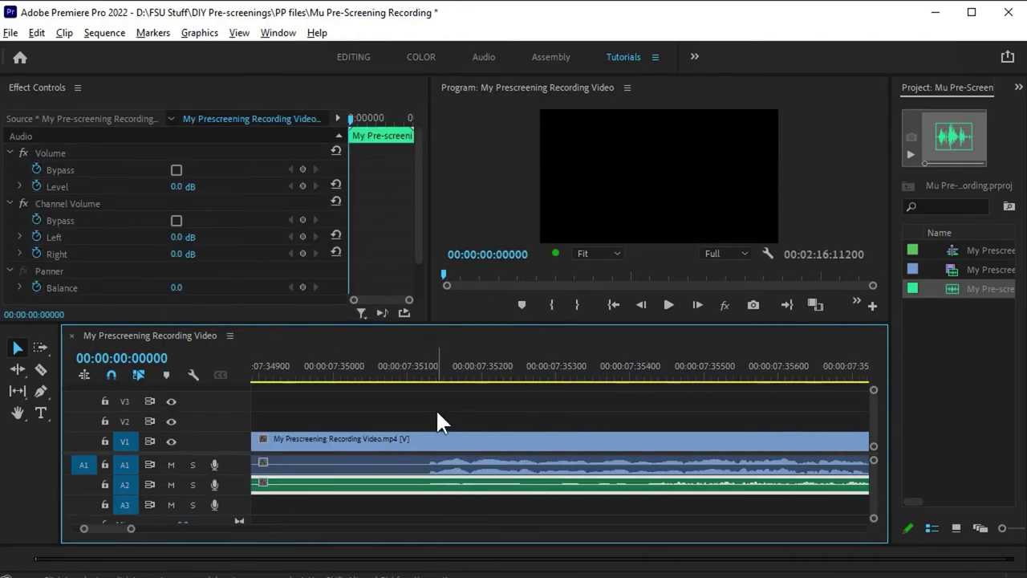
{"action": "scroll", "coordinate": [685, 420], "scroll_direction": "up", "scroll_amount": 4}
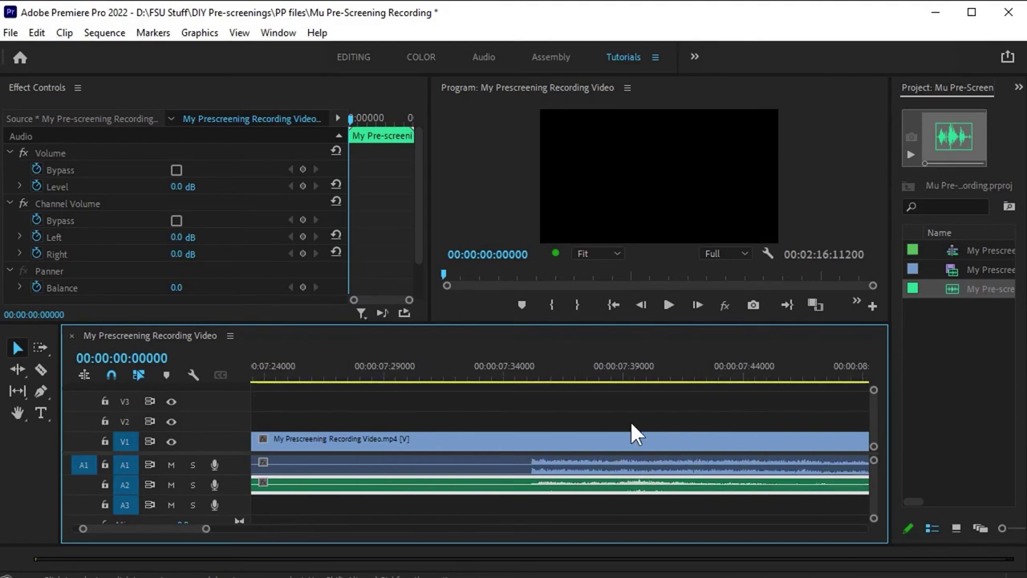
- Split the camera clips at about 3 seconds and ripple delete the opening section
{"action": "key", "text": "backslash"}
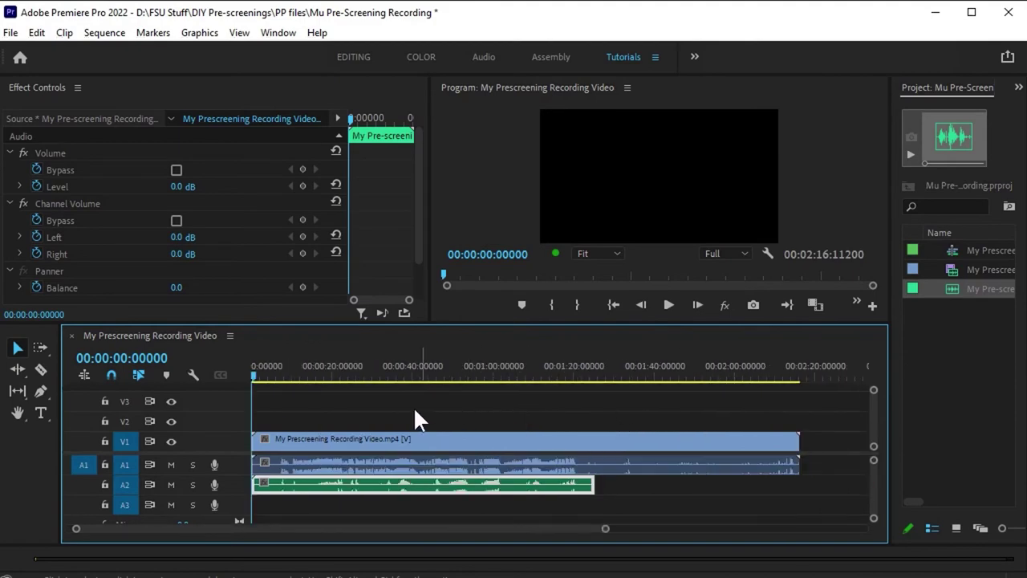
{"action": "left_click", "coordinate": [272, 417]}
{"action": "left_click", "coordinate": [339, 442]}
{"action": "scroll", "coordinate": [340, 442], "scroll_direction": "up", "scroll_amount": 6}
{"action": "left_click_drag", "start_coordinate": [378, 374], "coordinate": [362, 376]}
{"action": "key", "text": "ctrl+k"}
{"action": "left_click", "coordinate": [312, 436]}
{"action": "key", "text": "shift+Delete"}
- Delete the camera audio and move the mixdown from A2 up to A1
{"action": "left_click", "coordinate": [303, 463]}
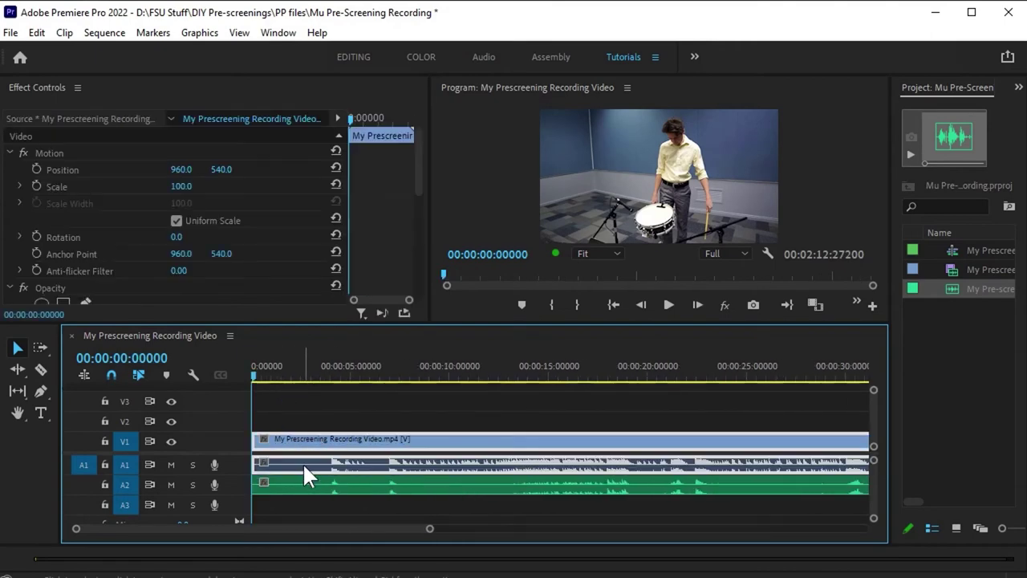
{"action": "key", "text": "Delete"}
{"action": "left_click", "coordinate": [286, 485]}
{"action": "left_click_drag", "start_coordinate": [287, 485], "coordinate": [555, 458]}
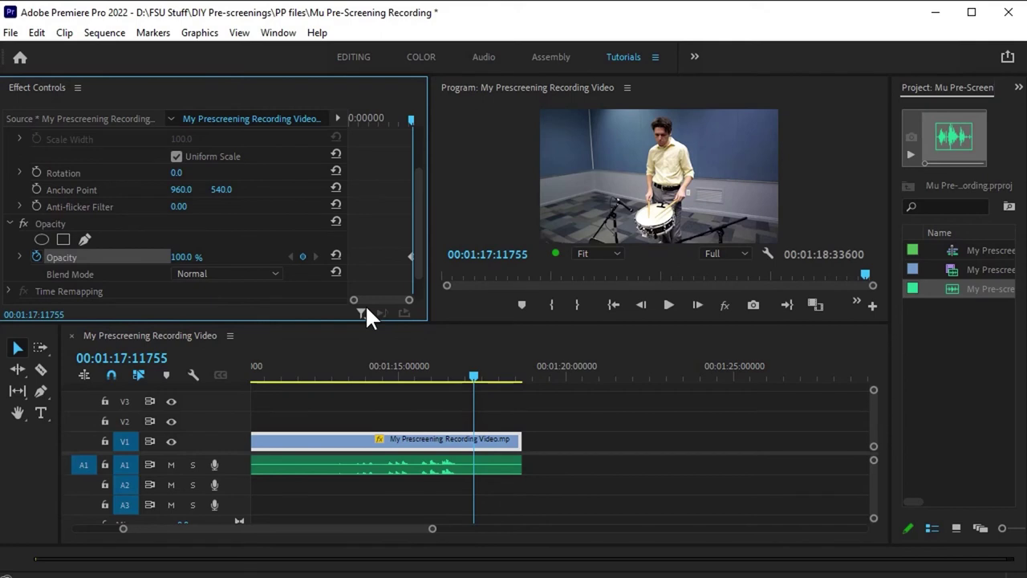
- Keyframe opacity from 100% down to 0% at the clip's end for the fade-out
{"action": "left_click", "coordinate": [512, 374]}
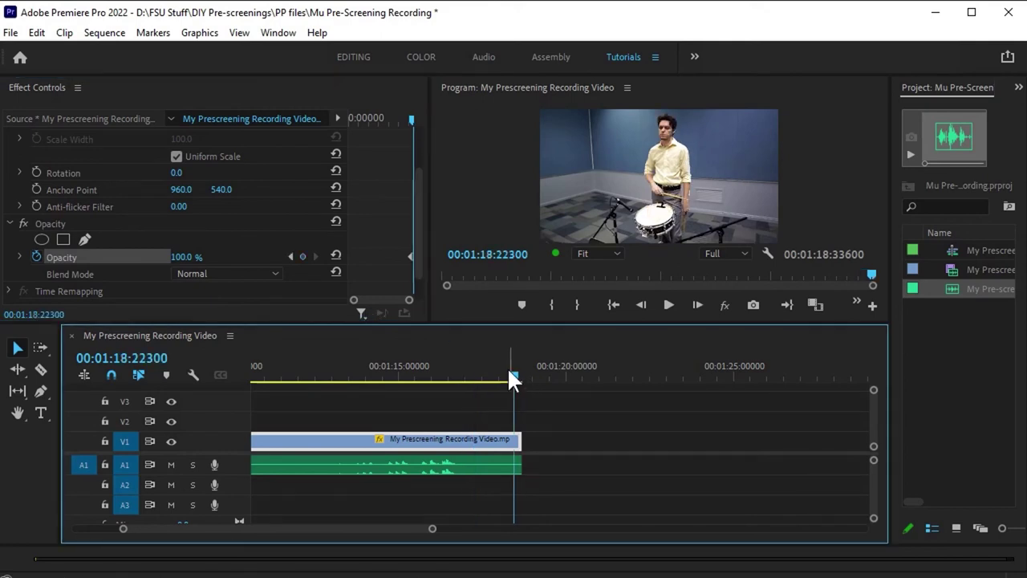
{"action": "left_click_drag", "start_coordinate": [188, 261], "coordinate": [84, 272]}
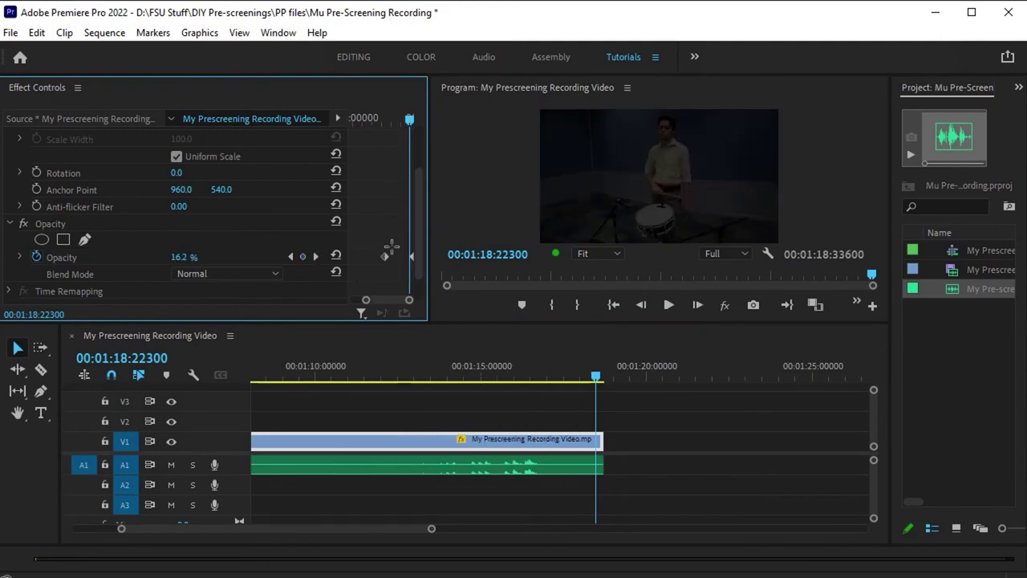
{"action": "key", "text": "minus"}
{"action": "key", "text": "minus"}
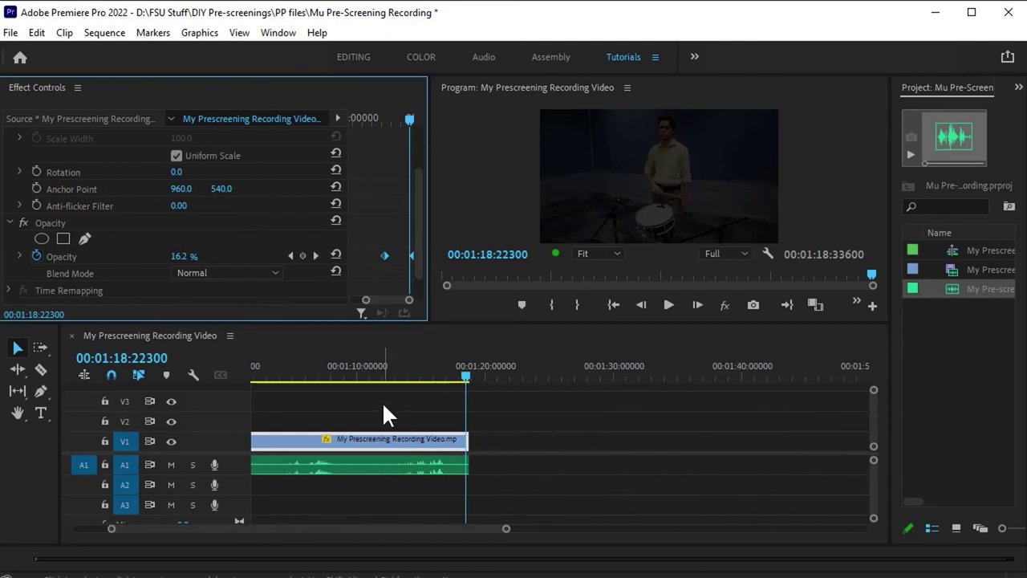
{"action": "key", "text": "backslash"}
{"action": "key", "text": "backslash"}
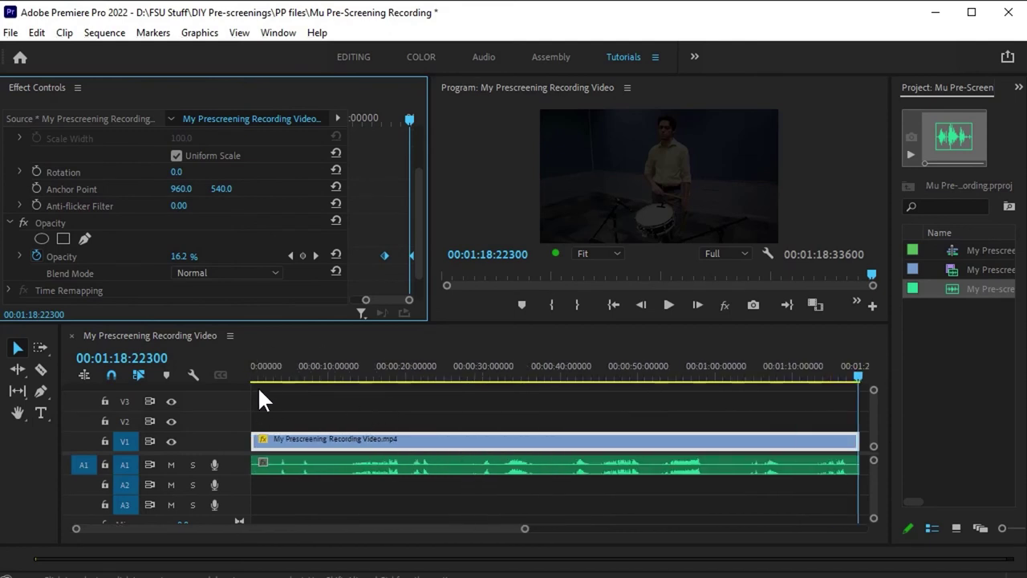
- Keyframe a fade-in from 0% opacity at the first frame to 100% about 2 seconds in, then review playback
{"action": "left_click_drag", "start_coordinate": [278, 370], "coordinate": [209, 385]}
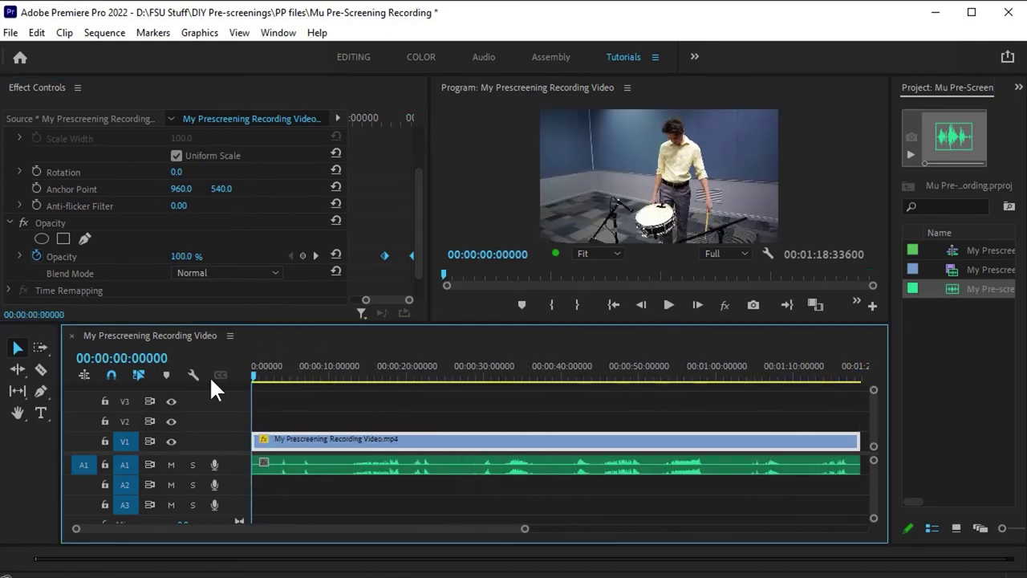
{"action": "left_click_drag", "start_coordinate": [397, 300], "coordinate": [349, 300]}
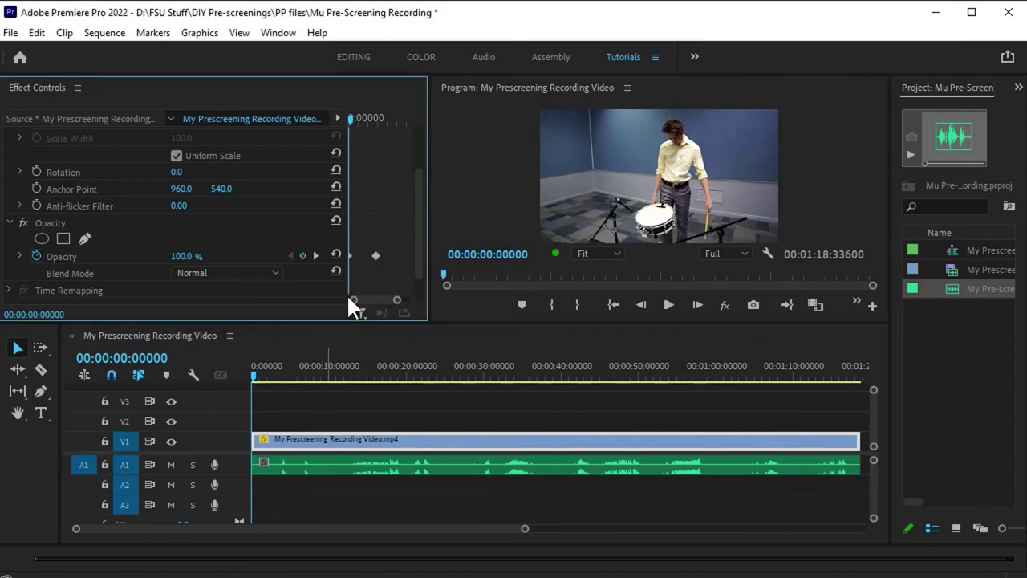
{"action": "left_click_drag", "start_coordinate": [369, 257], "coordinate": [393, 254]}
{"action": "left_click", "coordinate": [280, 369]}
{"action": "scroll", "coordinate": [393, 262], "scroll_direction": "down", "scroll_amount": 2}
{"action": "key", "text": "Home"}
{"action": "key", "text": "space"}
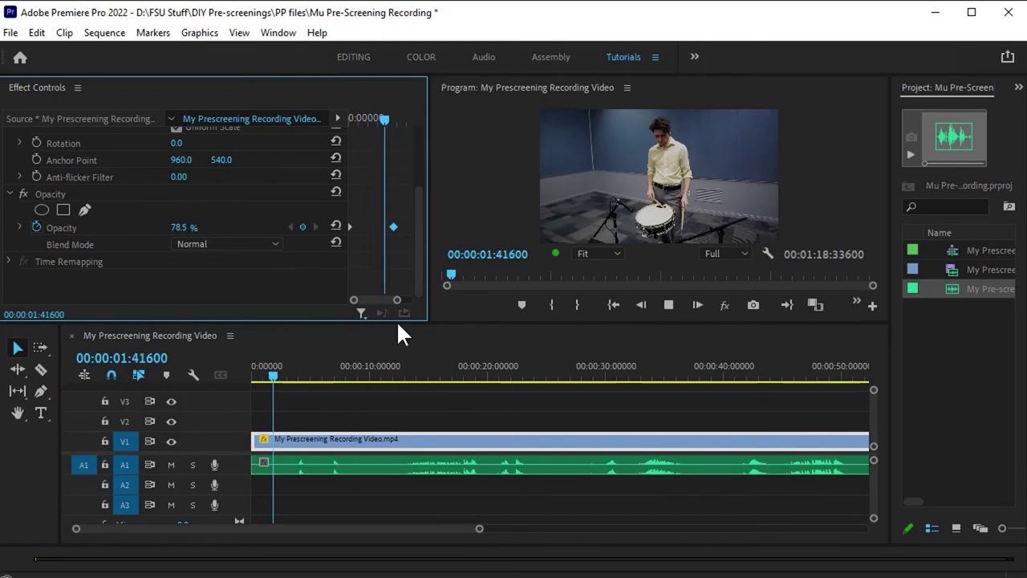
{"action": "scroll", "coordinate": [457, 402], "scroll_direction": "down", "scroll_amount": 3}
{"action": "left_click", "coordinate": [538, 362]}
{"action": "scroll", "coordinate": [539, 362], "scroll_direction": "up", "scroll_amount": 3}
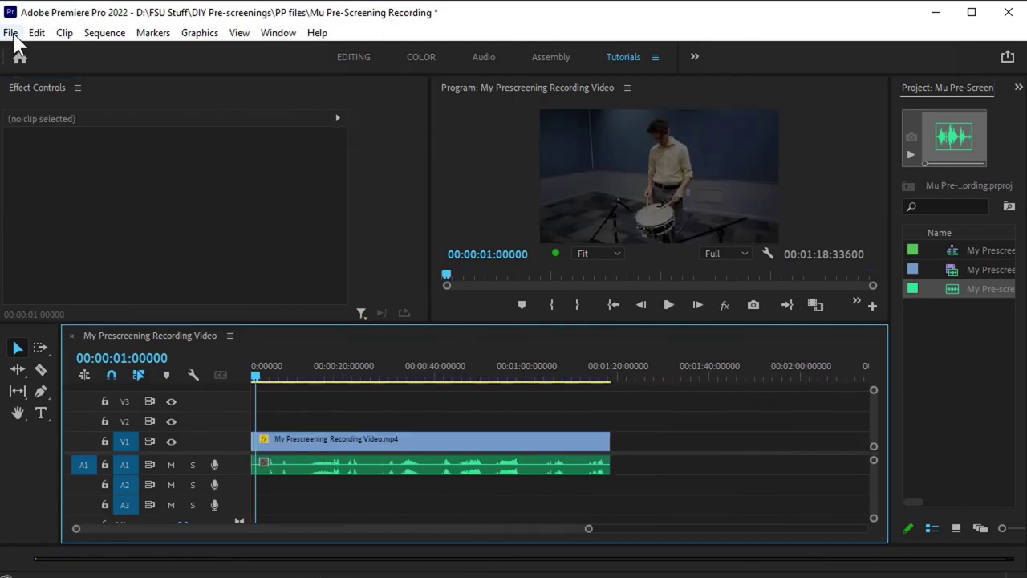
- Export My Prescreening Recording Video.mp4 as H.264 with the Match Source - High bitrate preset
{"action": "left_click", "coordinate": [11, 32]}
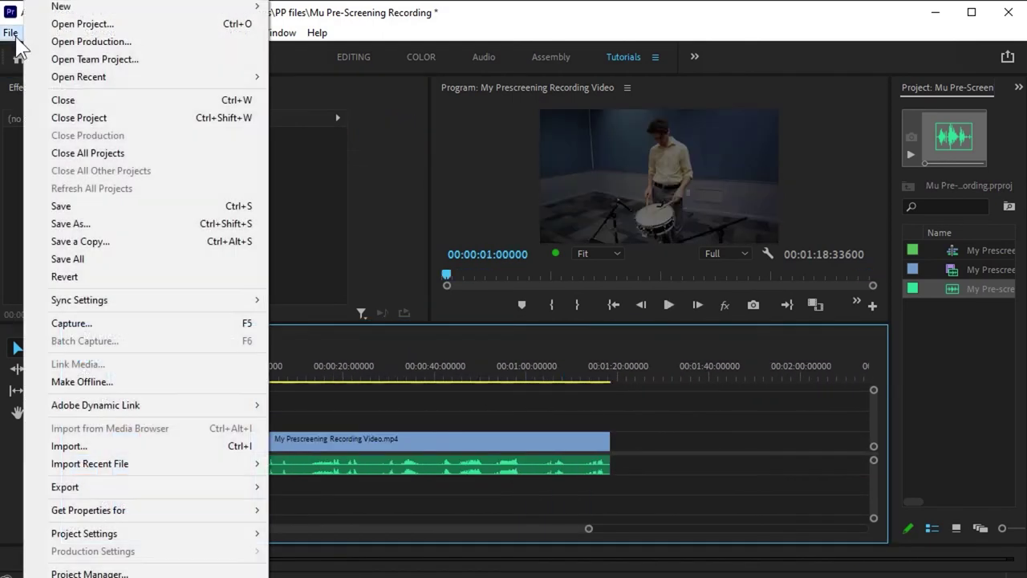
{"action": "mouse_move", "coordinate": [96, 489]}
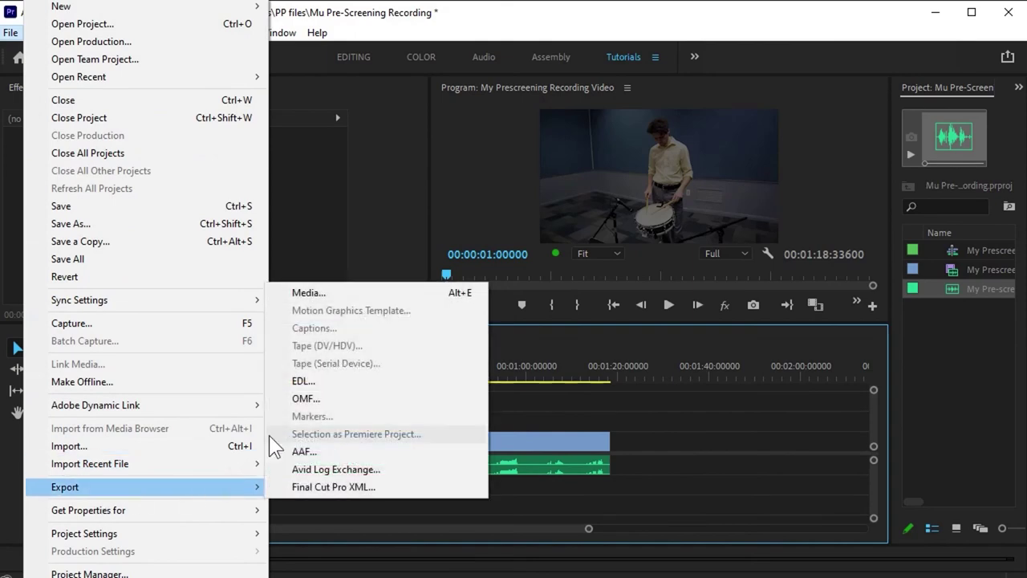
{"action": "left_click", "coordinate": [325, 292]}
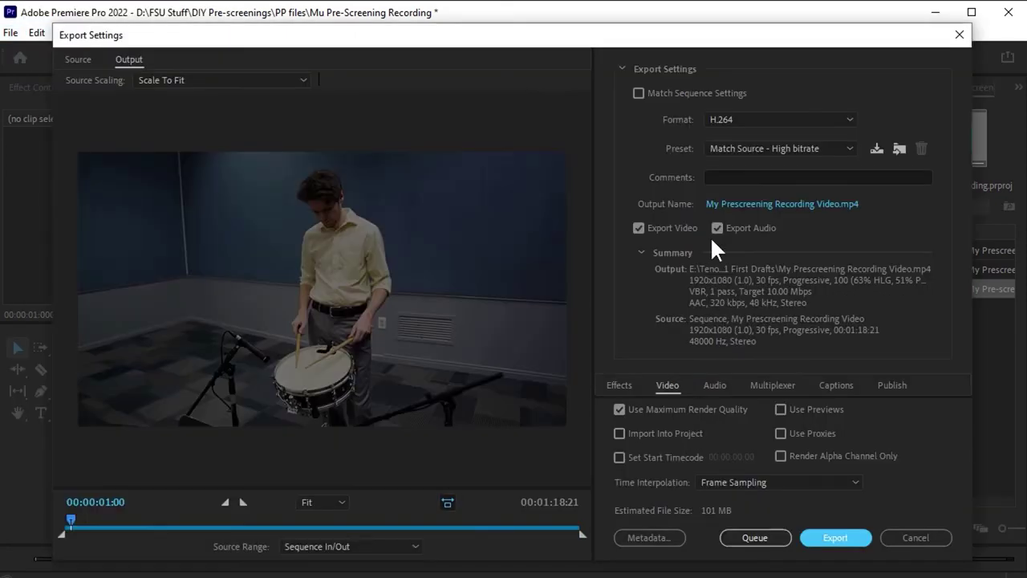
{"action": "left_click", "coordinate": [736, 114]}
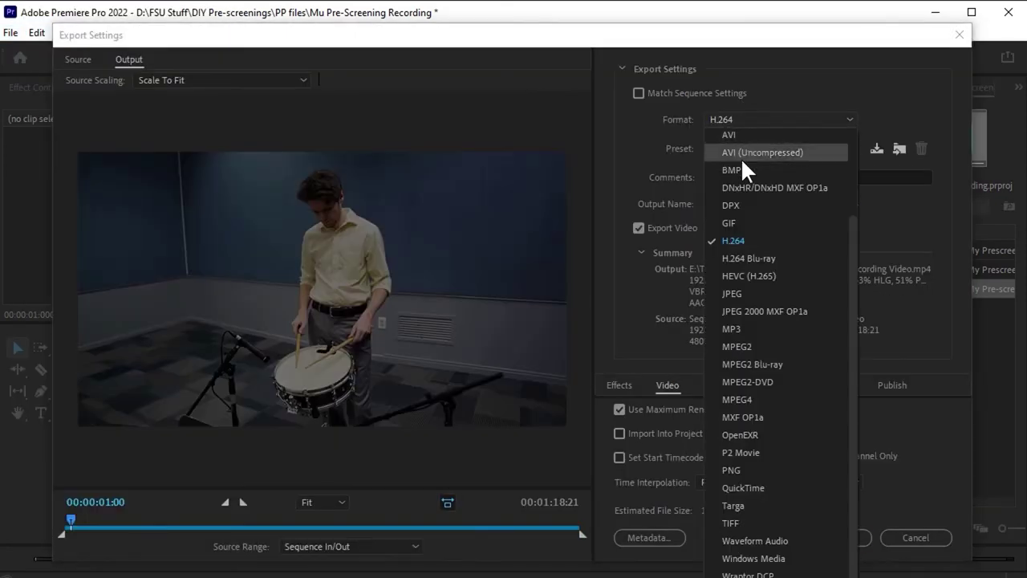
{"action": "left_click", "coordinate": [733, 240]}
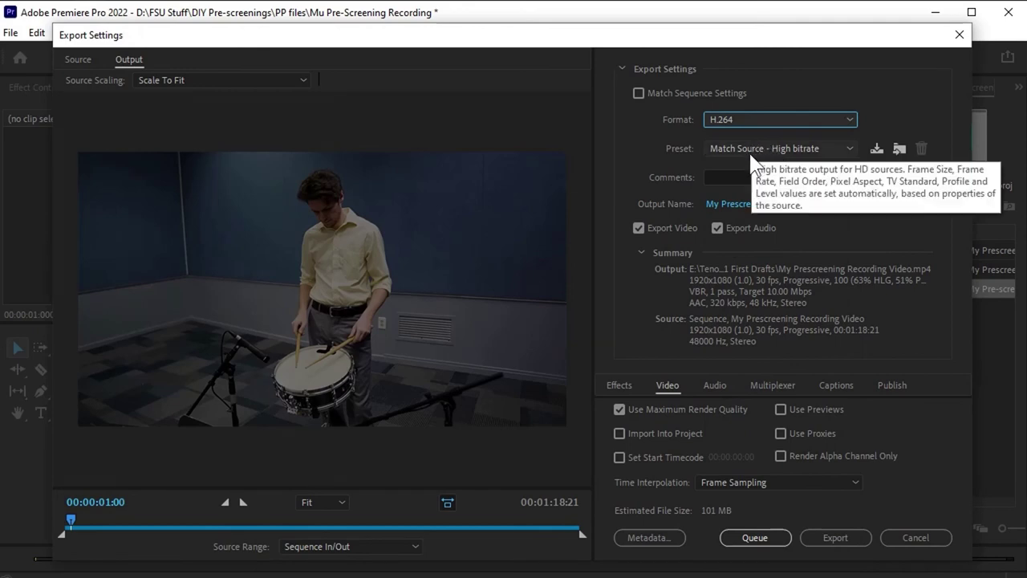
{"action": "left_click", "coordinate": [816, 536]}
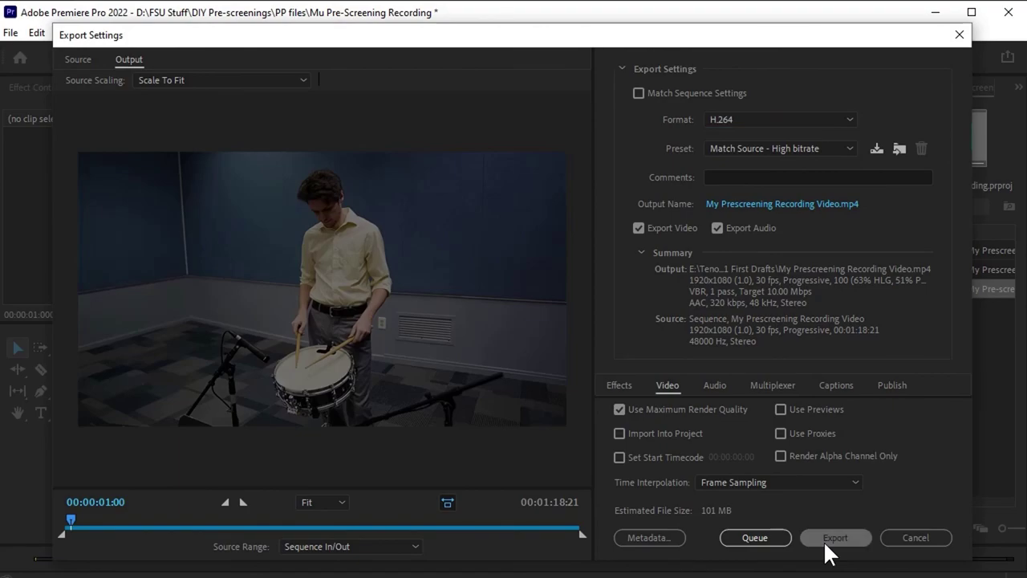